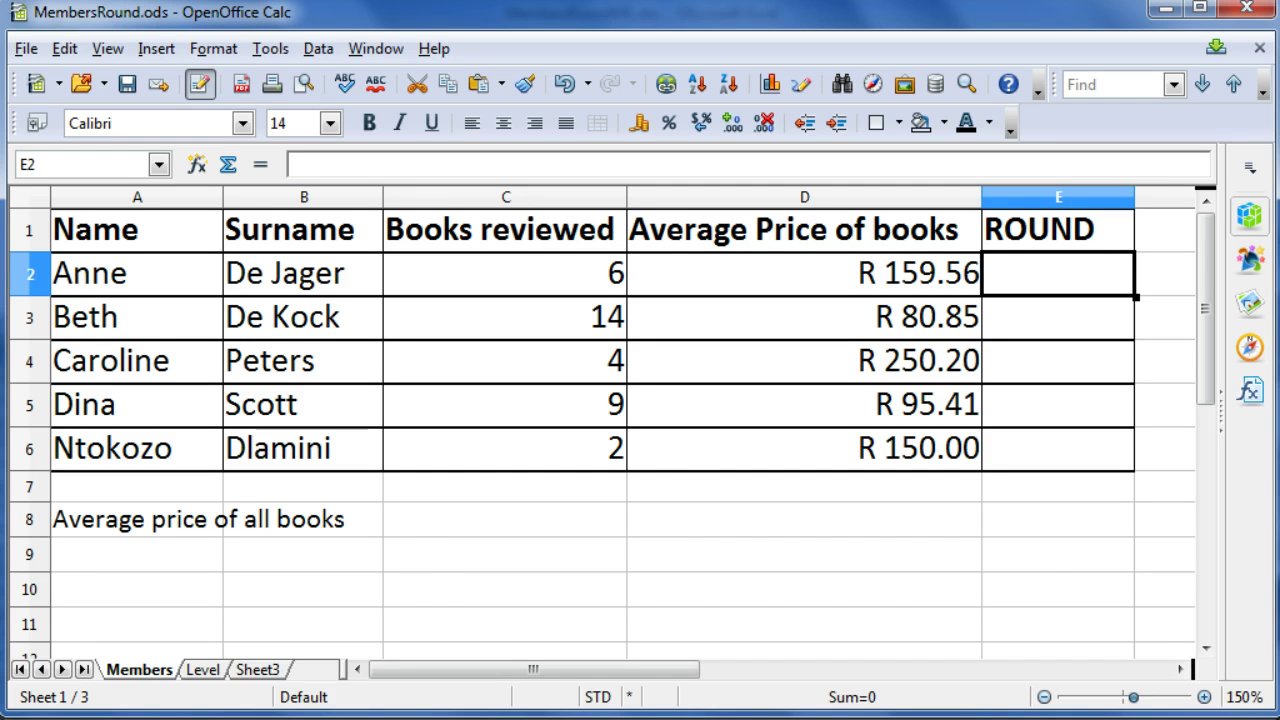
Step: Enter =ROUND(D2;0) in E2 and fill the formula down the ROUND column to E6
click(1016, 283)
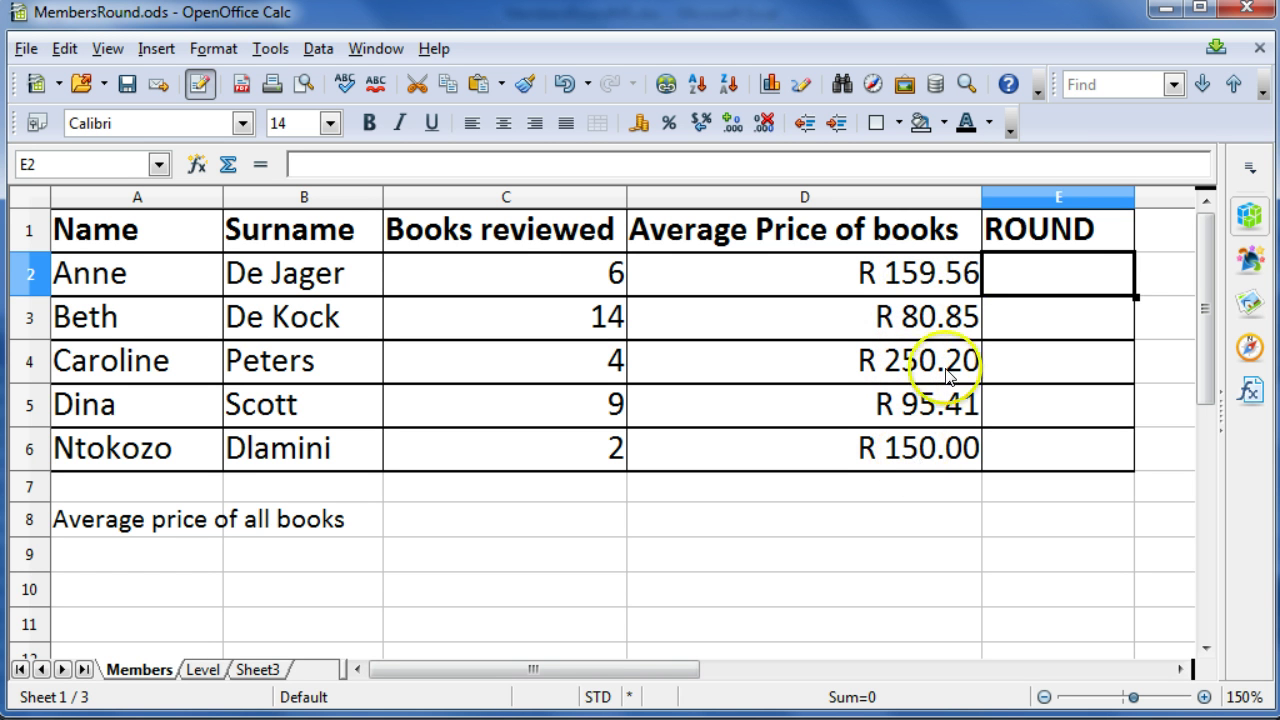
click(1034, 282)
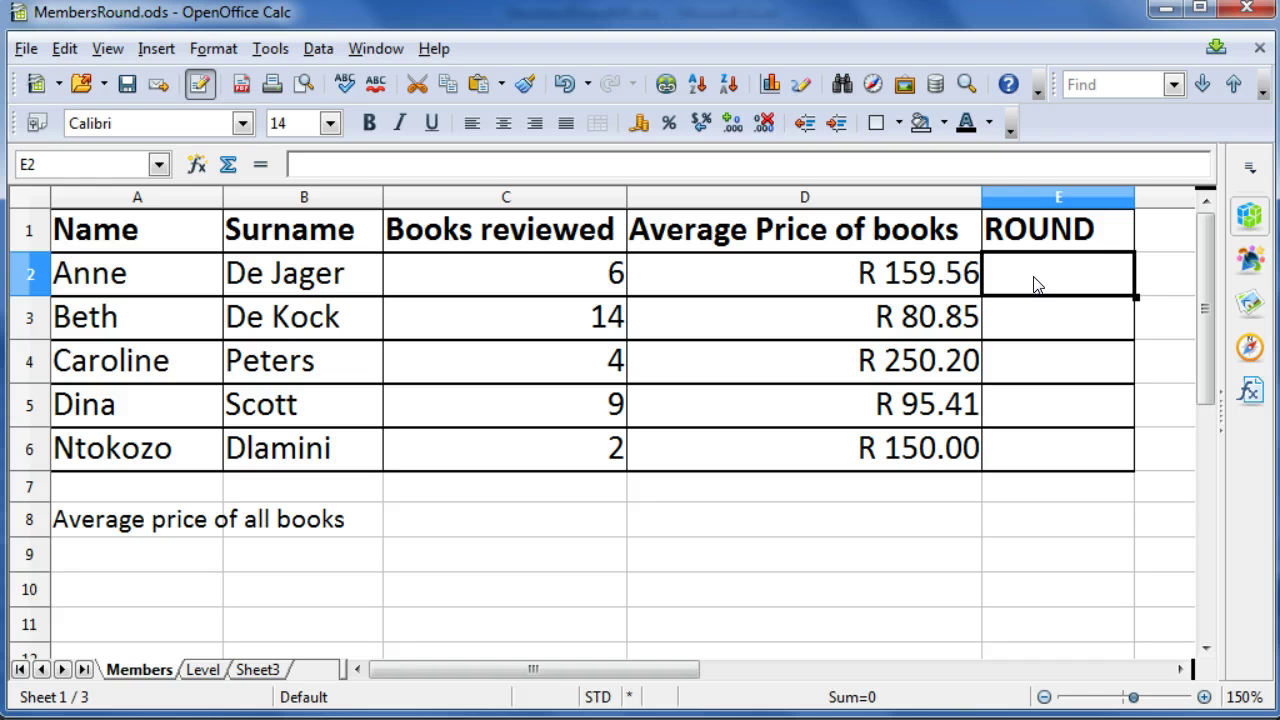
text(=round()
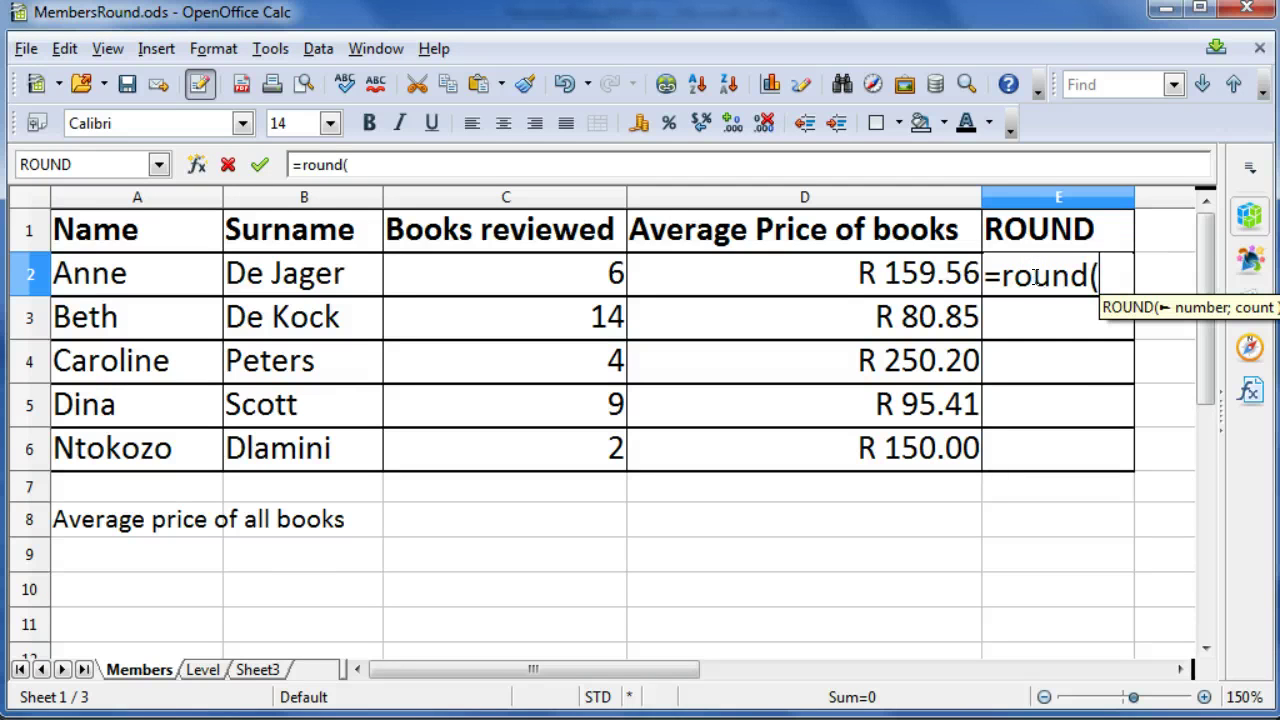
click(934, 284)
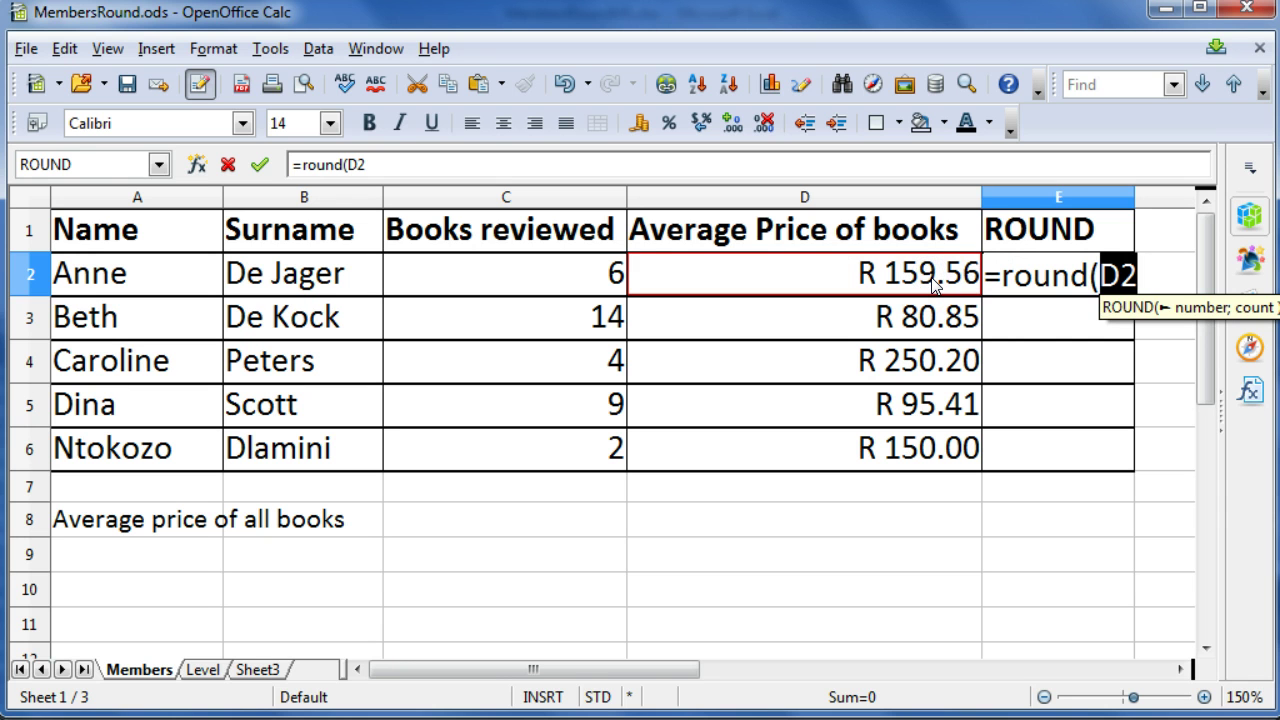
text(;)
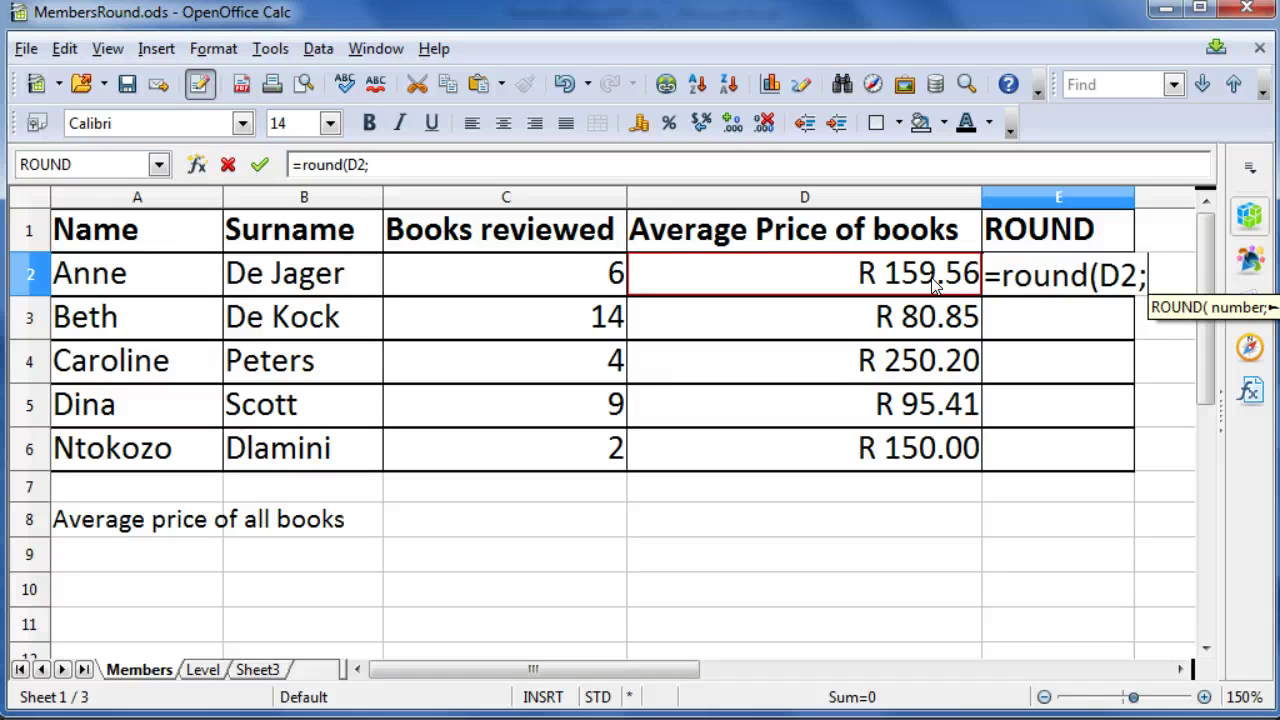
text(0)
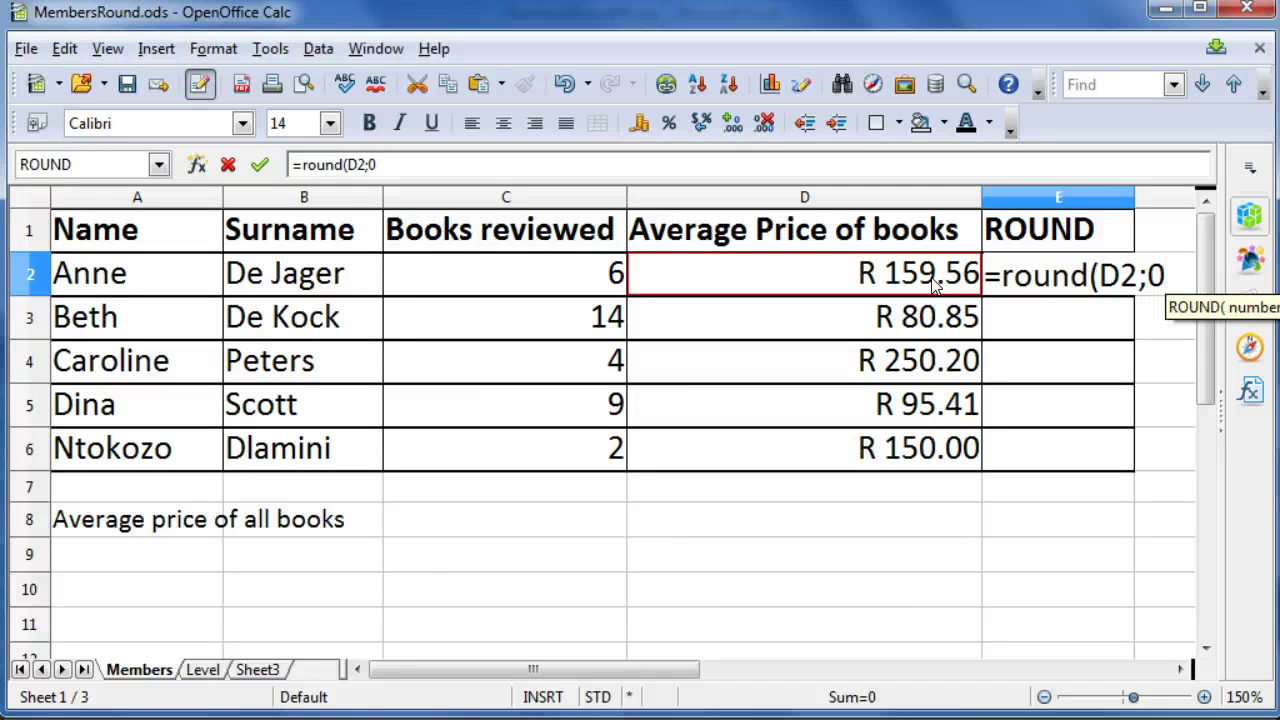
text())
key(Return)
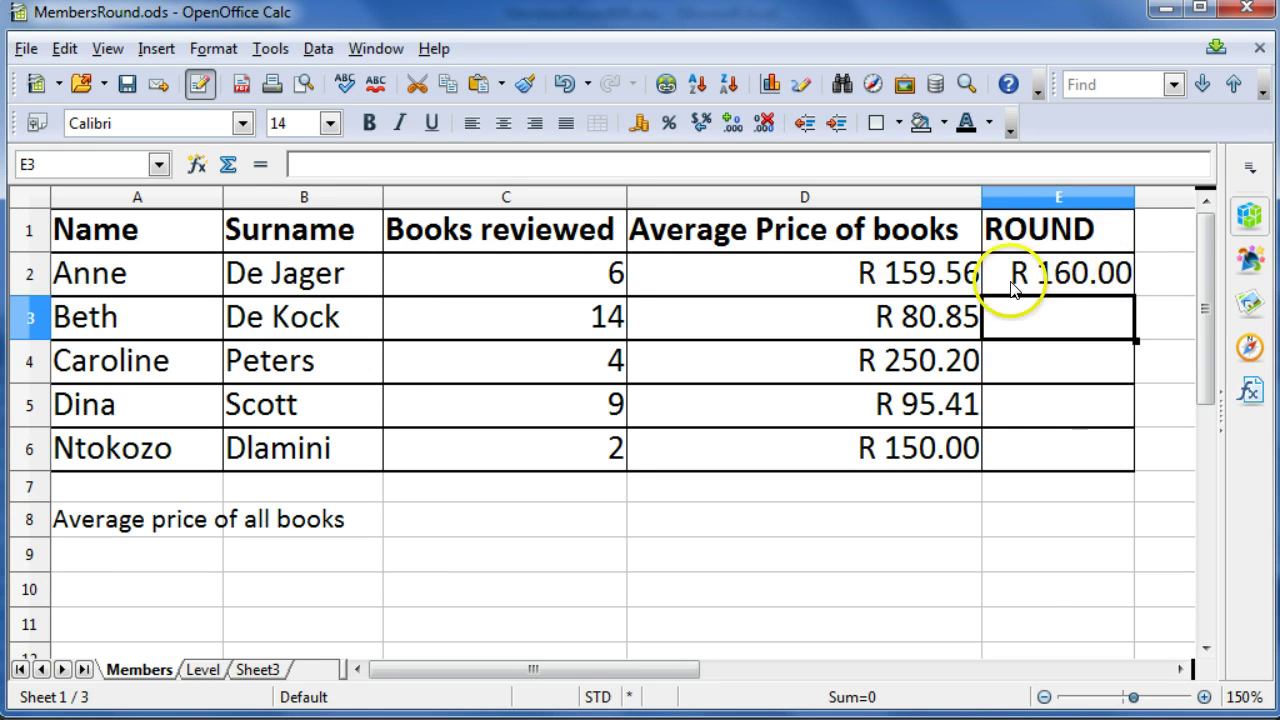
click(1072, 272)
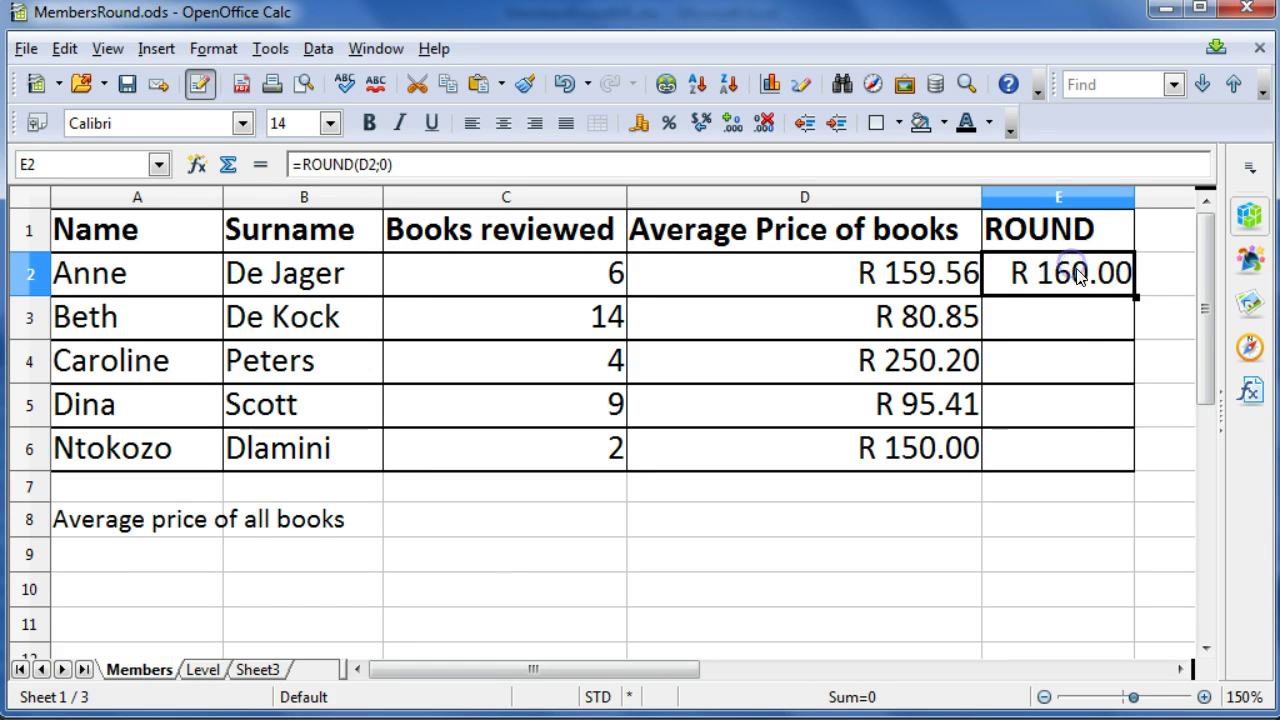
drag(1136, 295, 1120, 466)
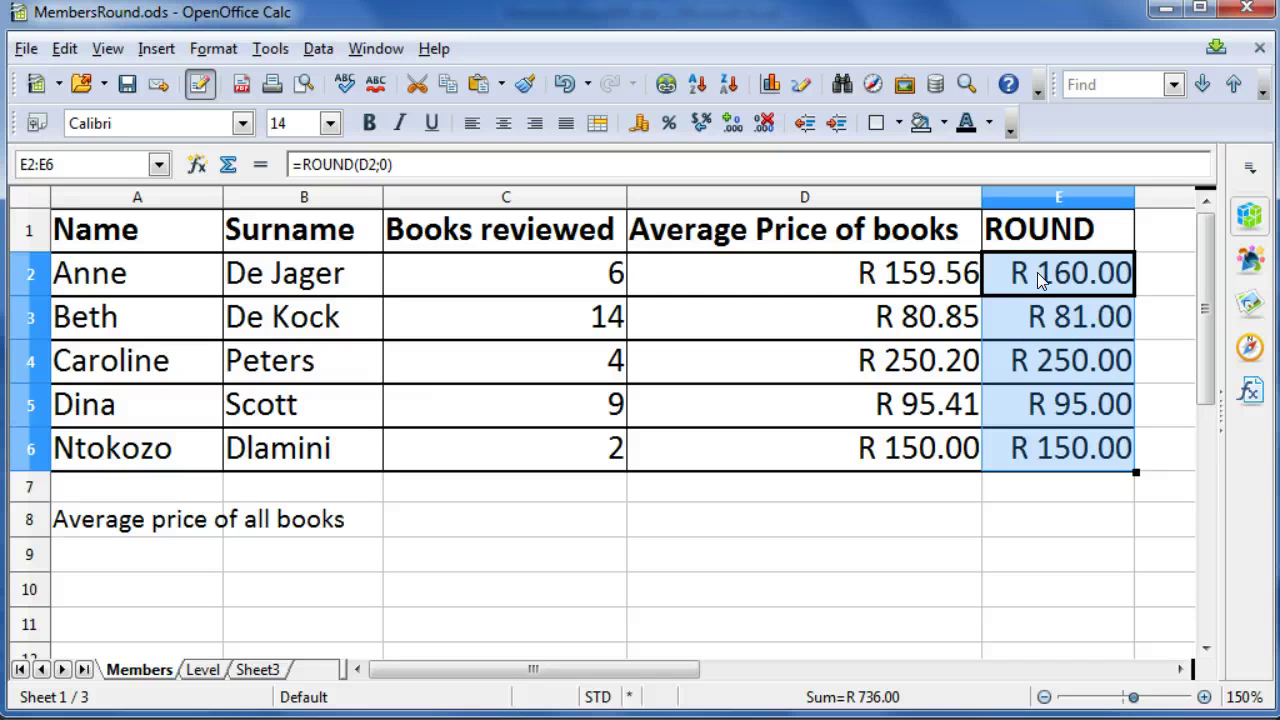
Step: Format the average prices in D2 and D3 to show no decimal places, and compare D2 with the rounded value in E2
click(903, 283)
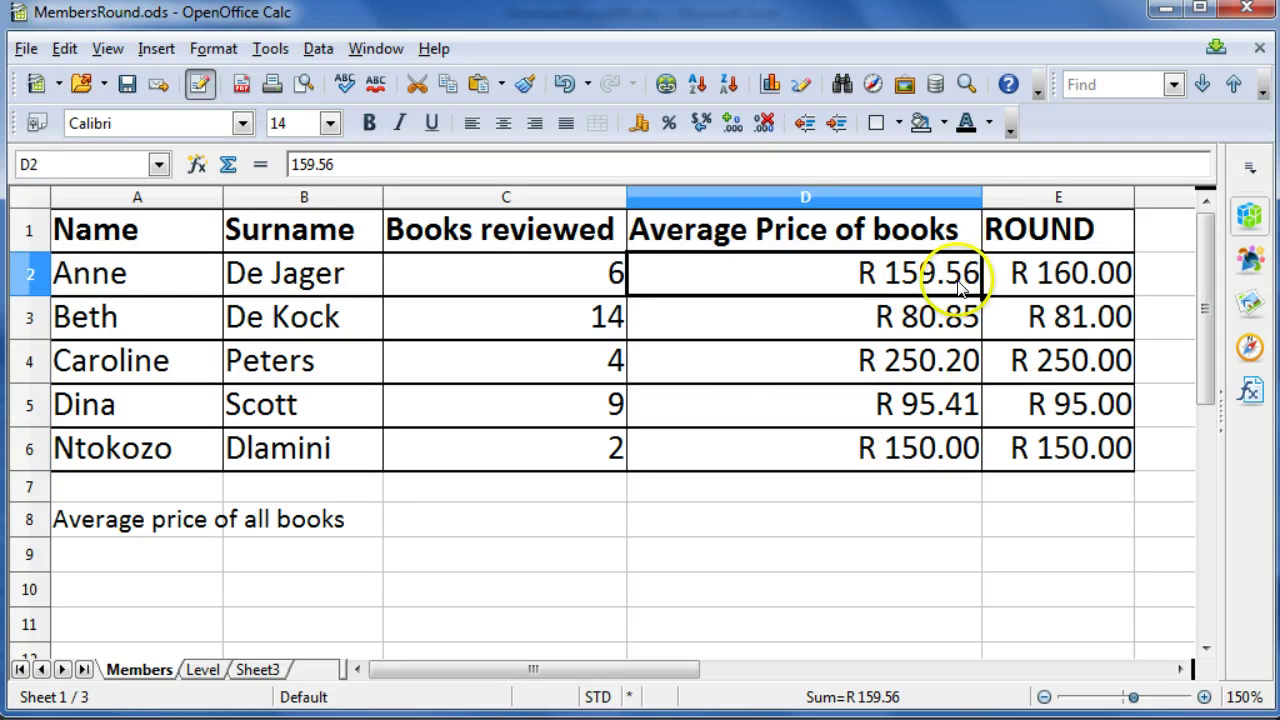
click(764, 123)
click(764, 123)
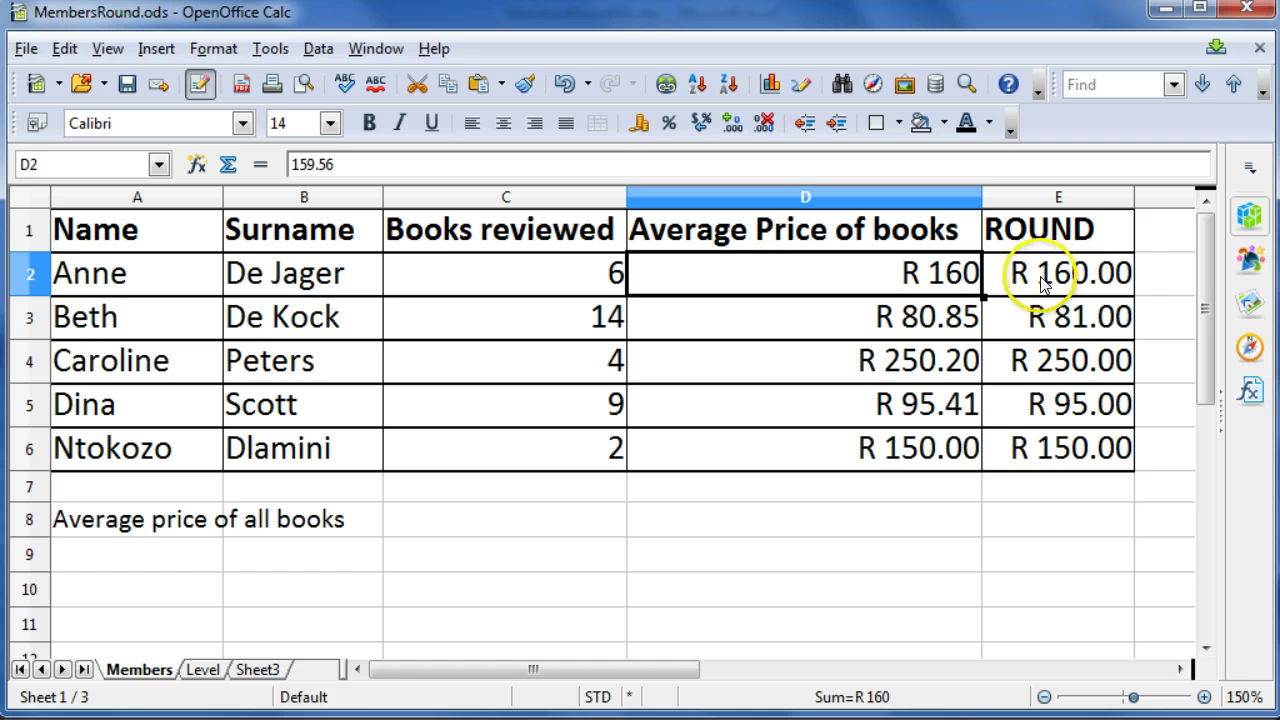
click(950, 318)
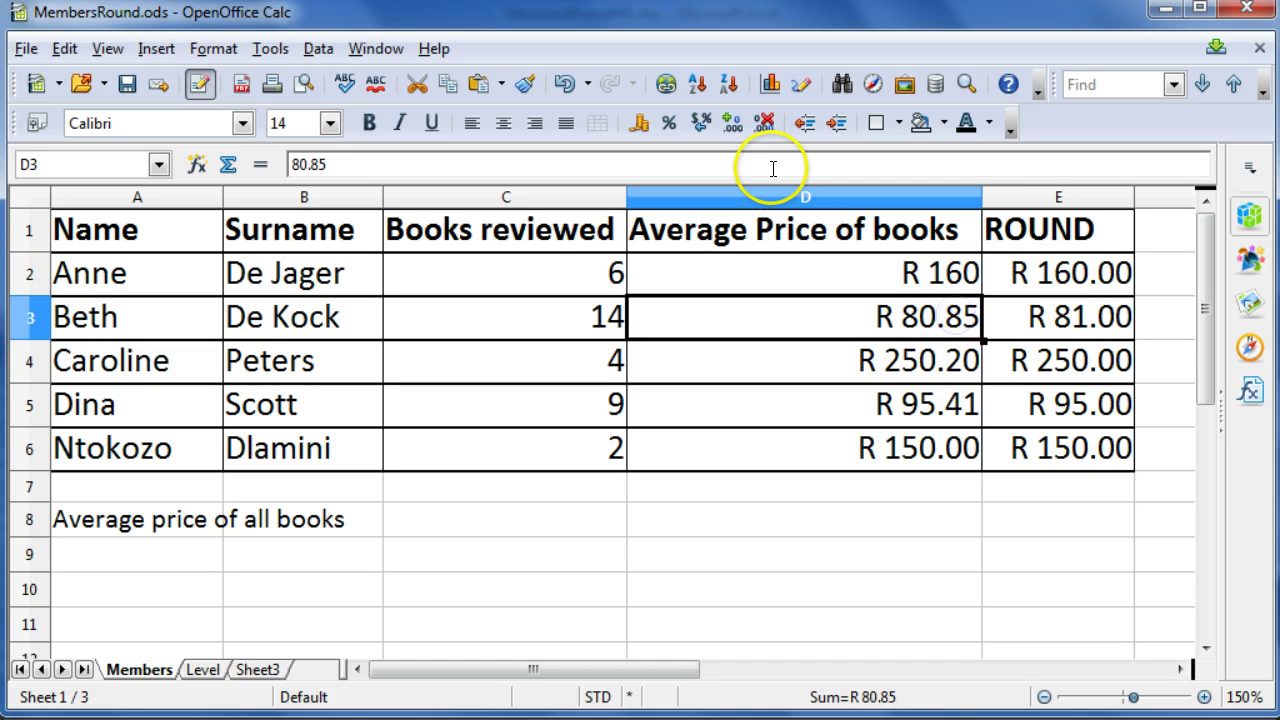
click(766, 123)
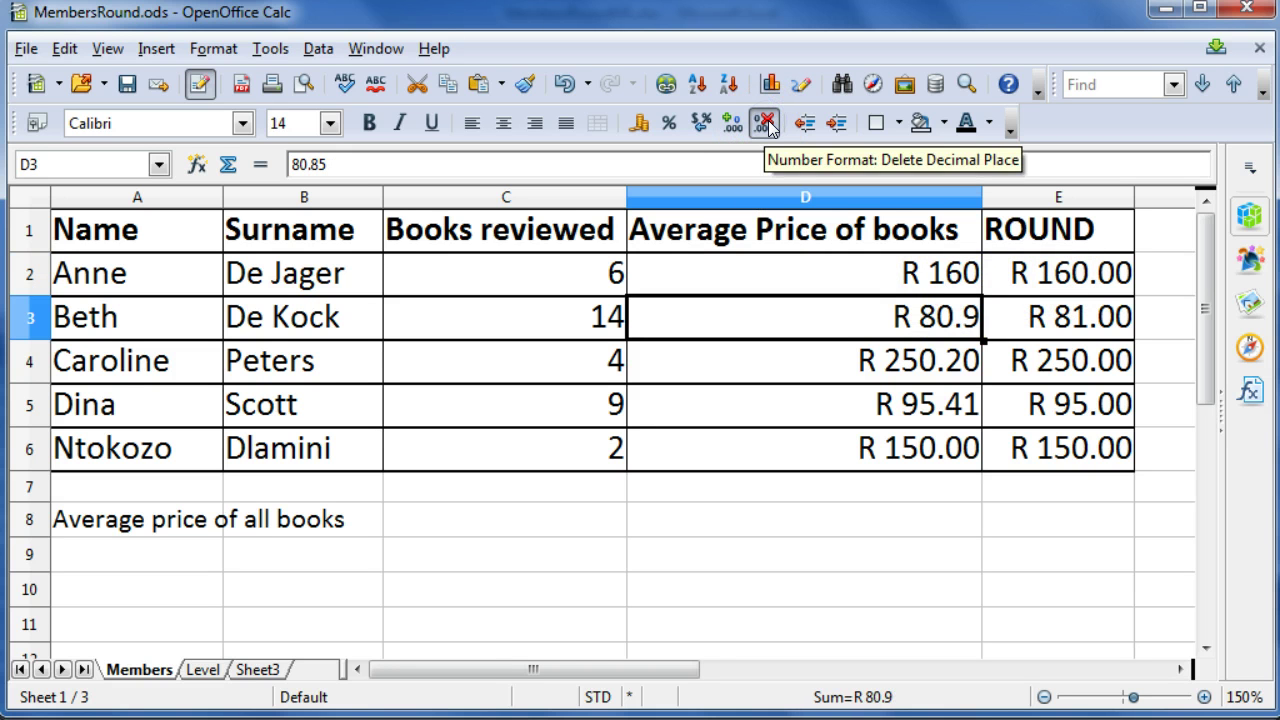
click(766, 123)
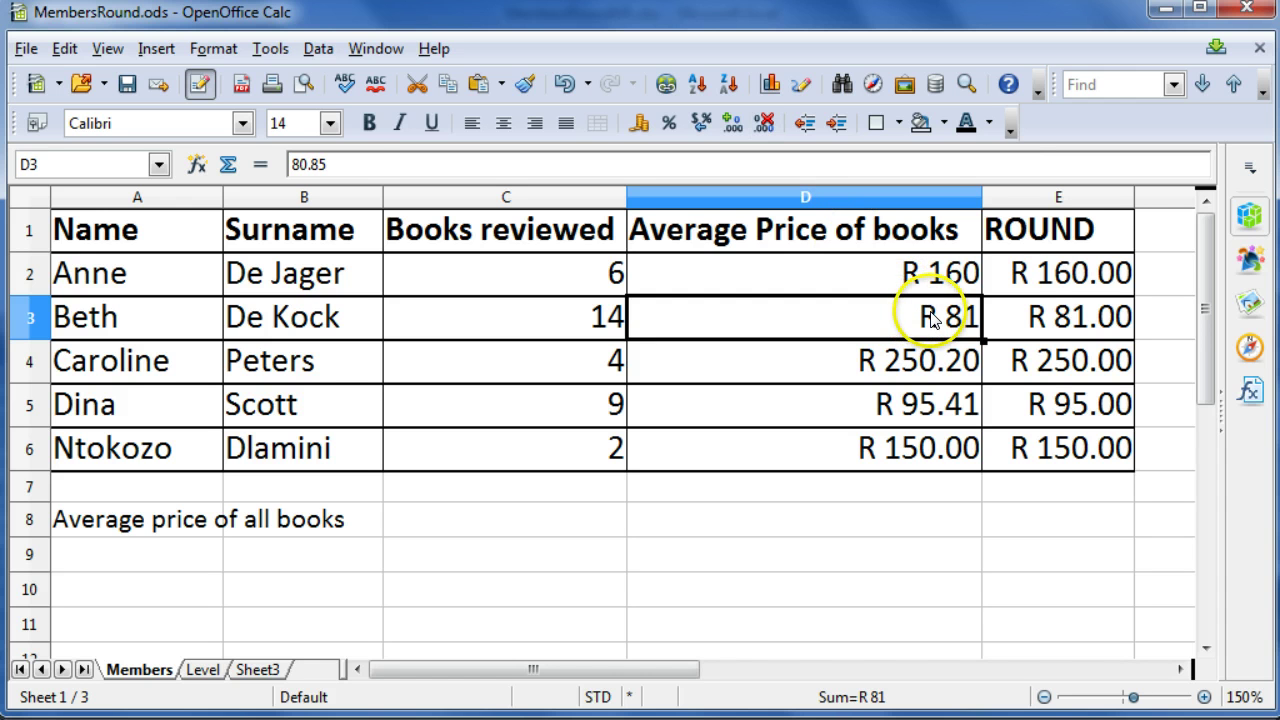
click(1033, 277)
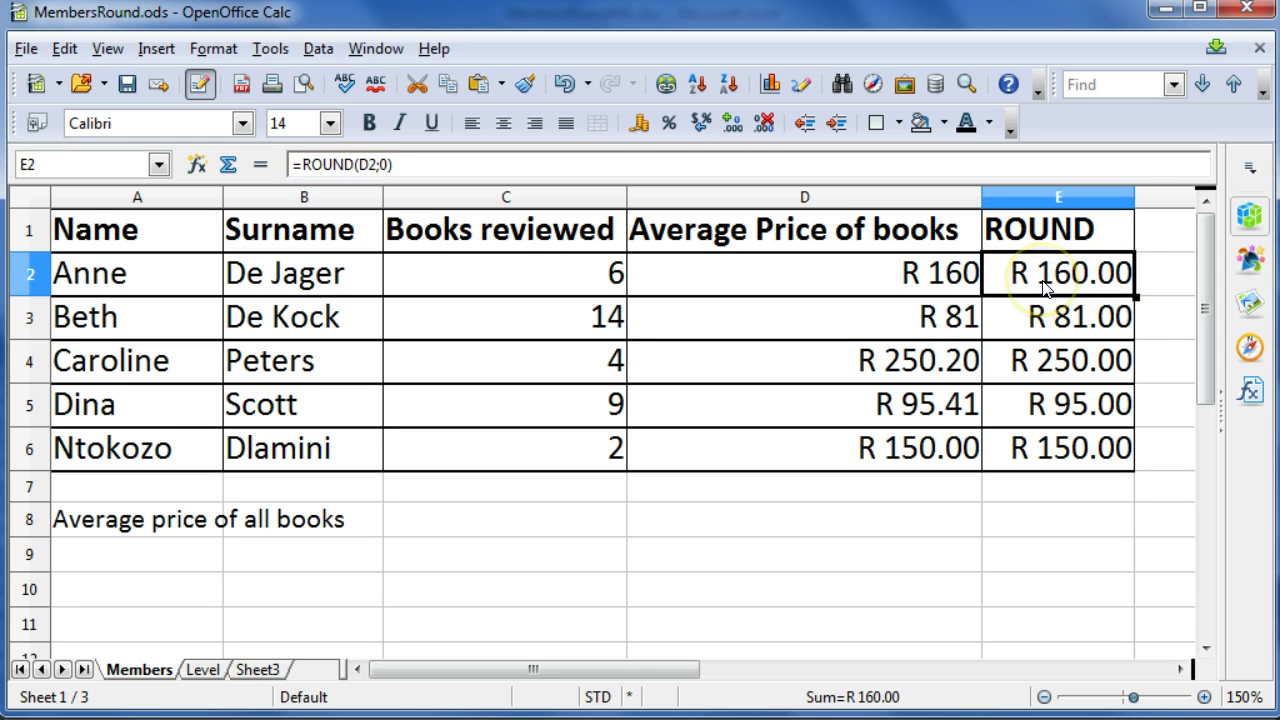
click(920, 276)
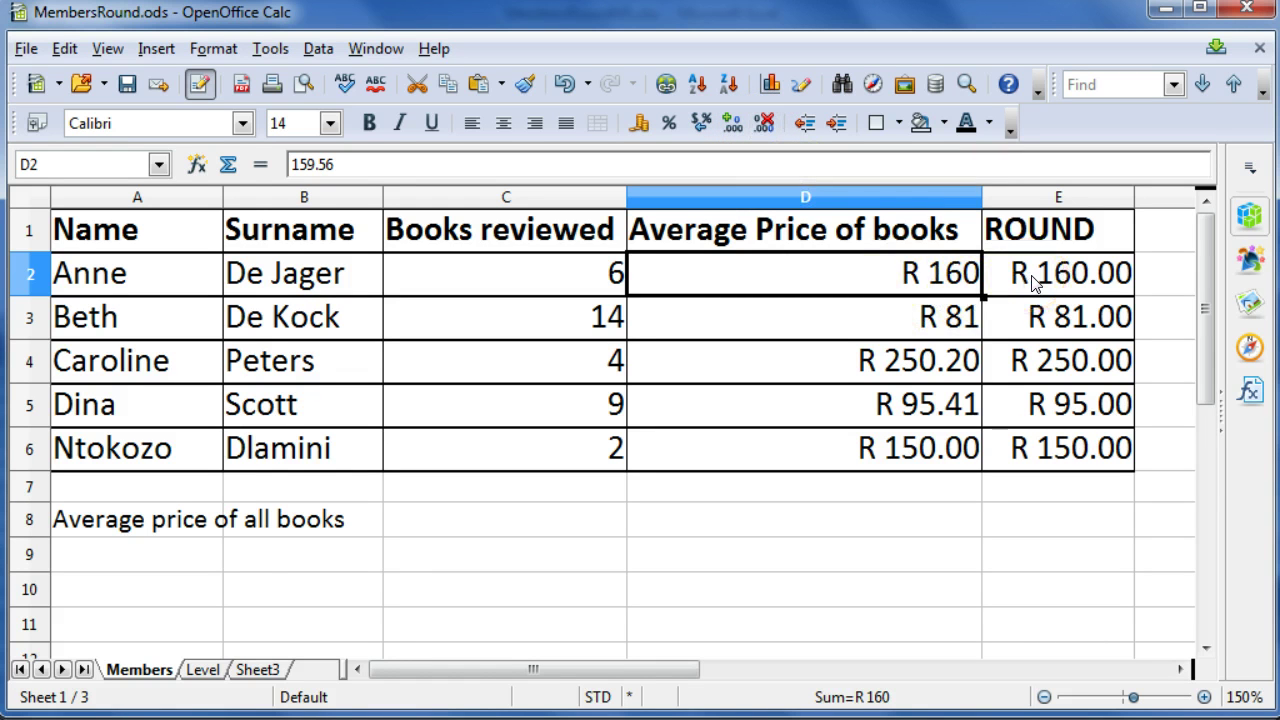
Step: Calculate the average price of all books in C8 with =AVERAGE(D2:D6)
click(492, 517)
text(=ave)
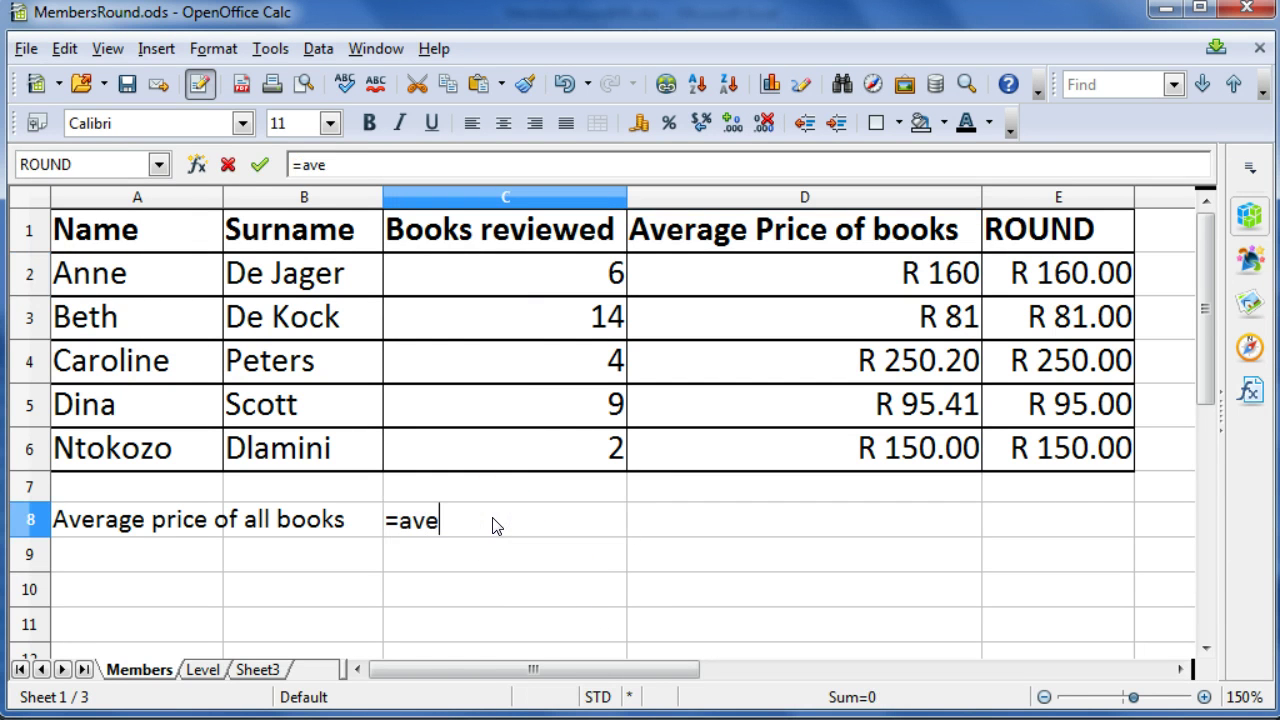
text(rage()
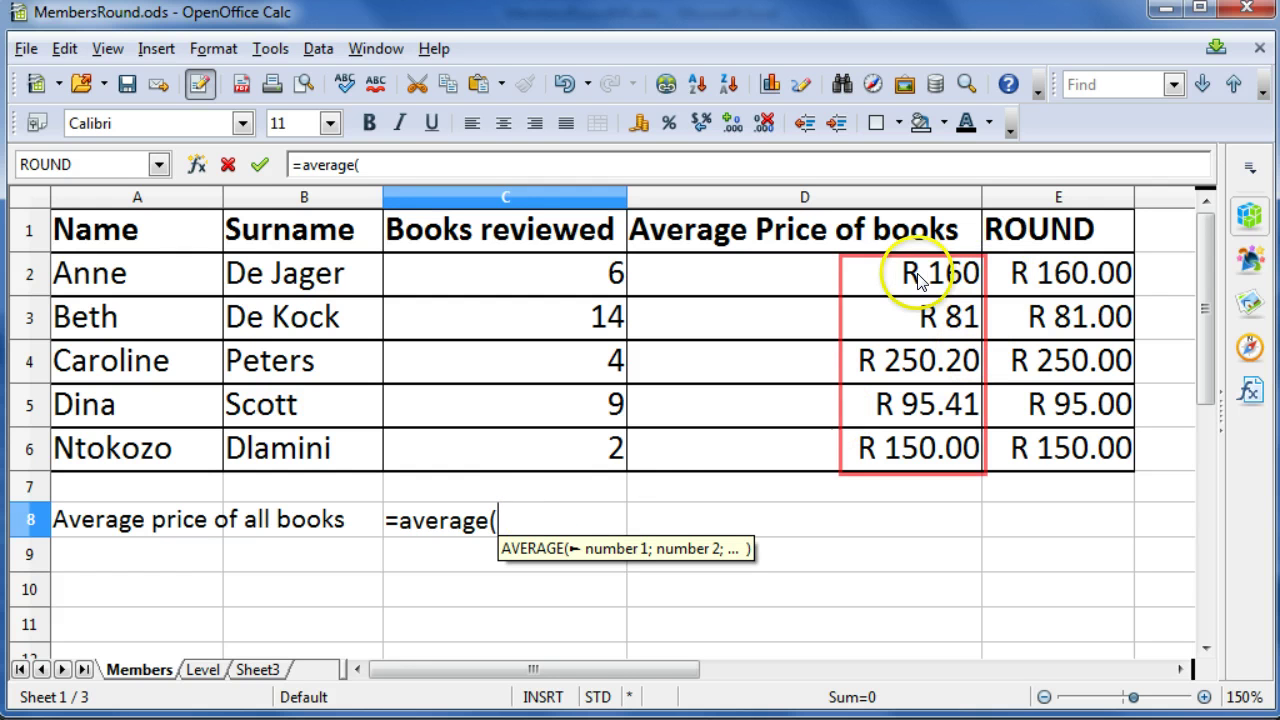
drag(918, 280, 918, 452)
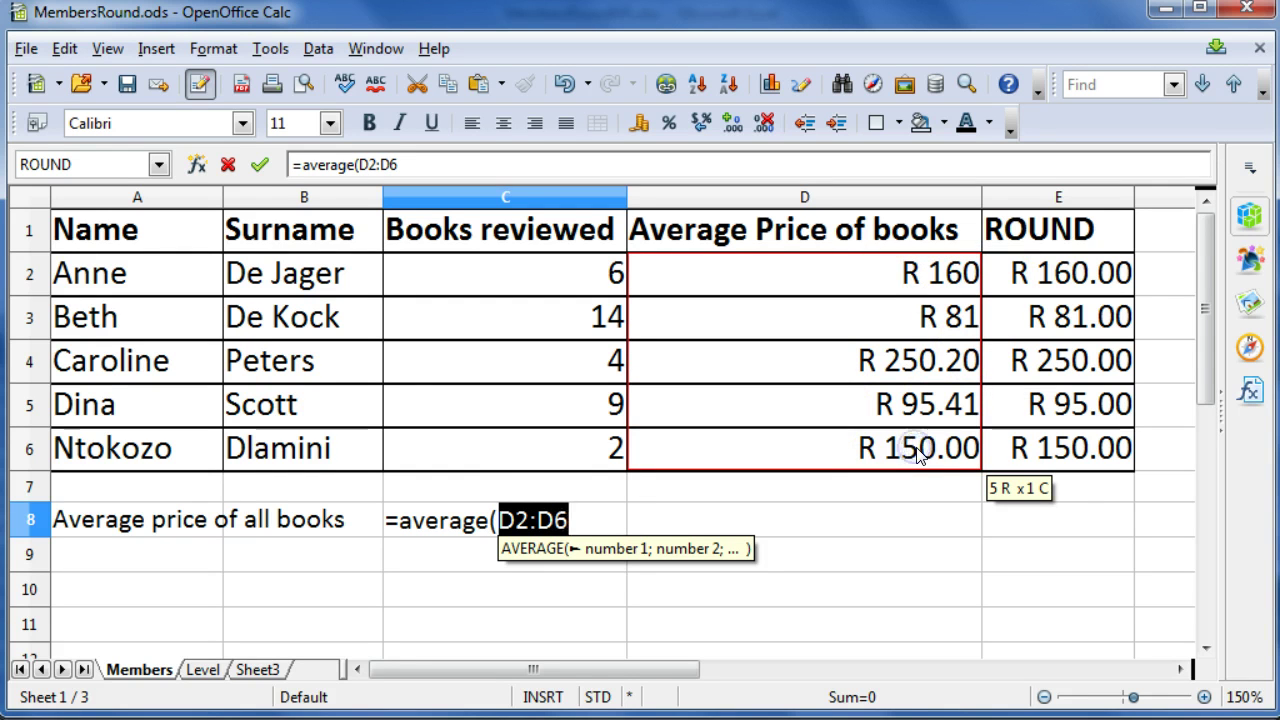
text())
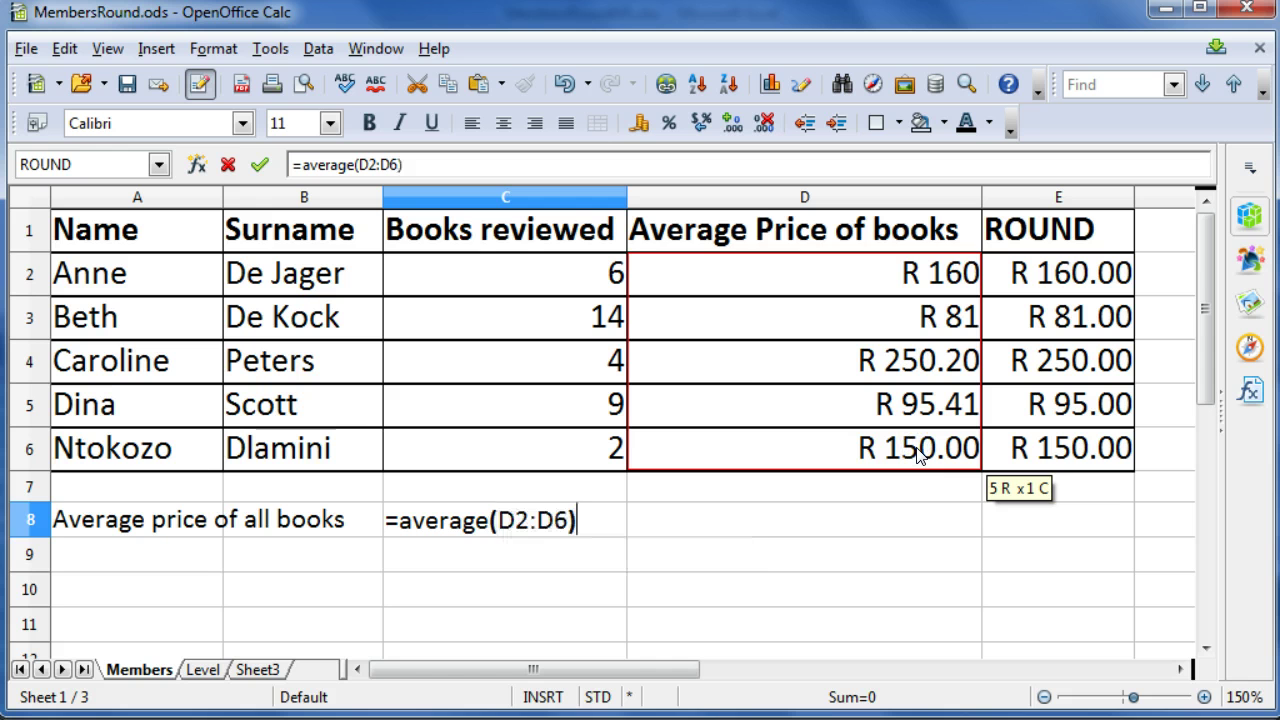
key(Return)
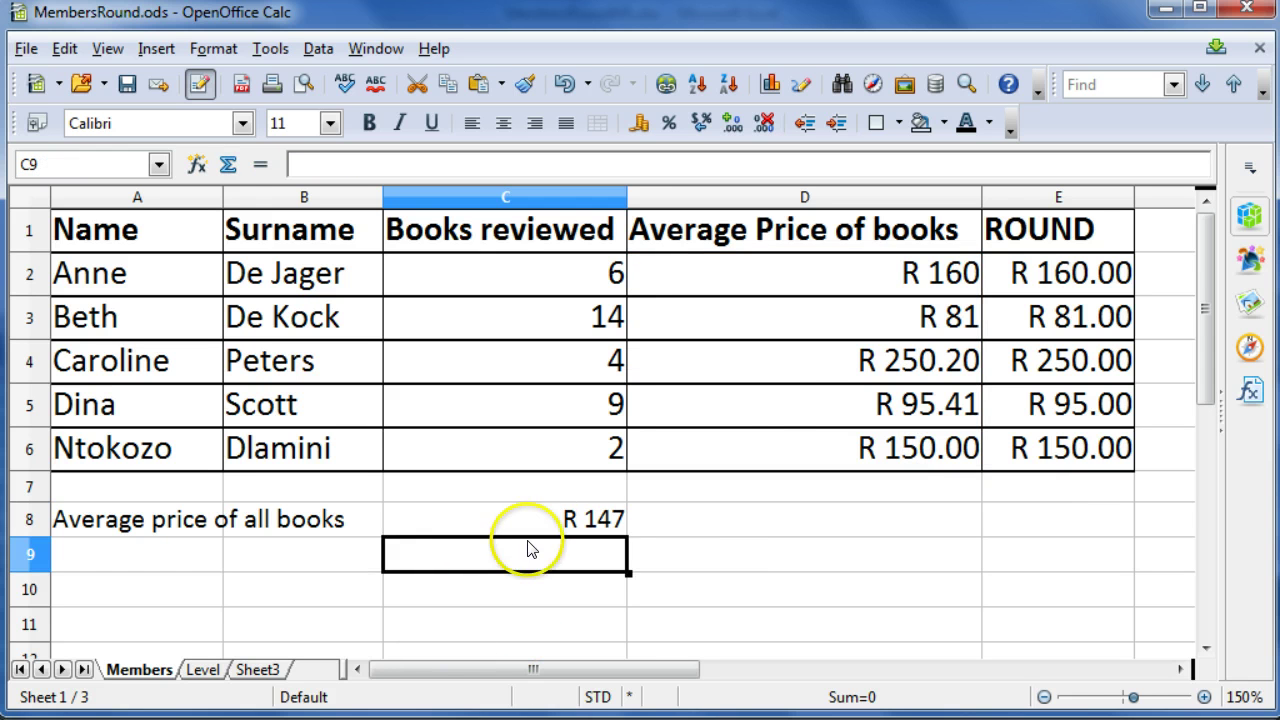
Step: Wrap the average formula in C8 in ROUND with 2 decimal places, giving =ROUND(AVERAGE(D2:D6);2)
click(531, 527)
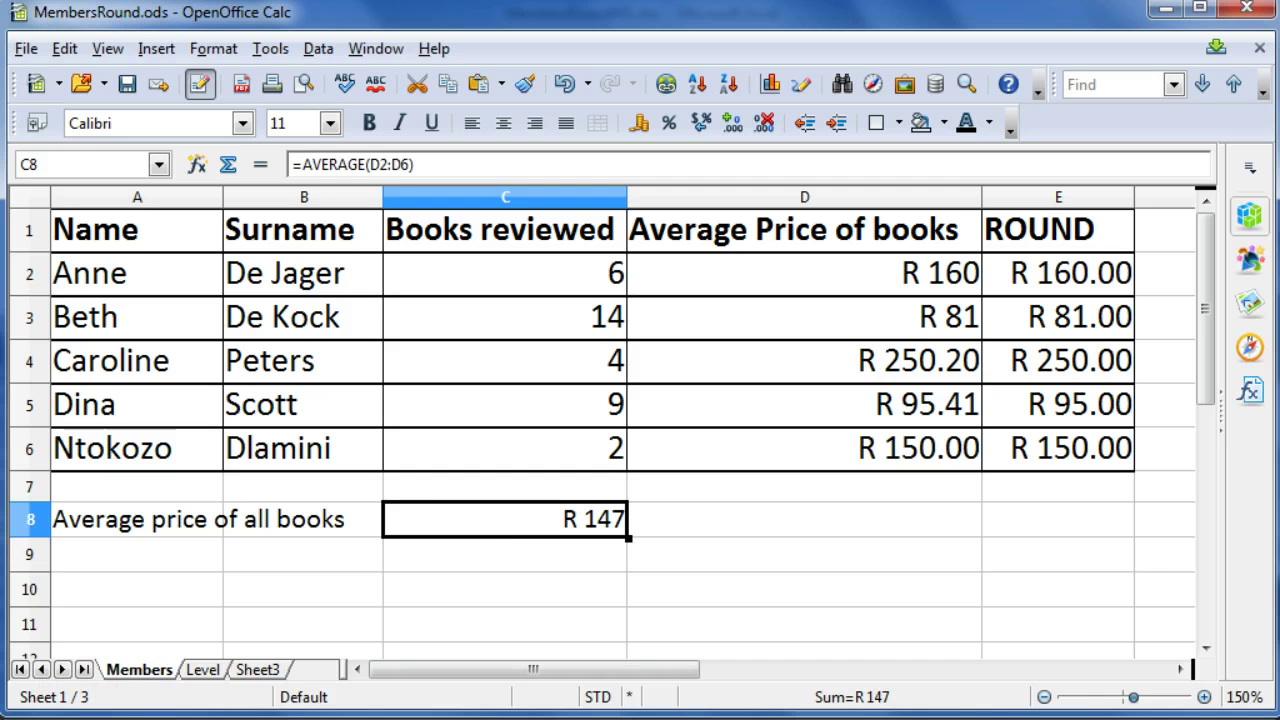
click(527, 519)
double_click(527, 519)
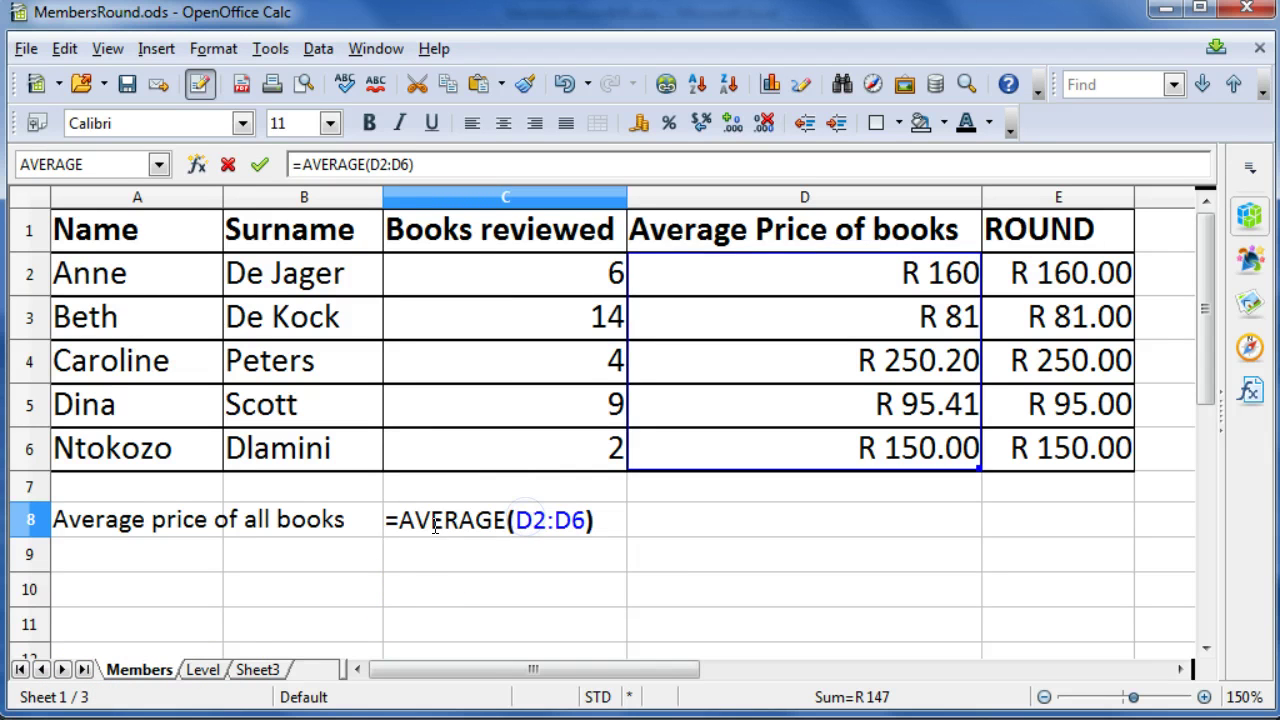
click(398, 521)
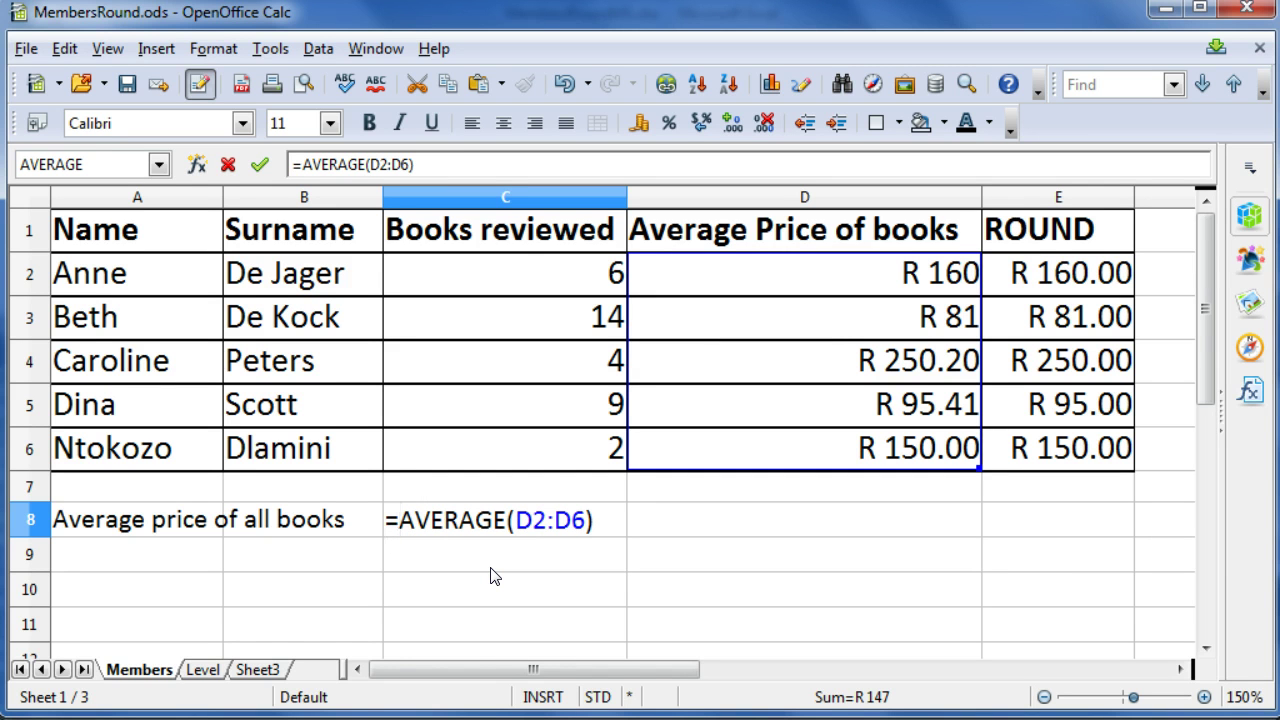
text(round()
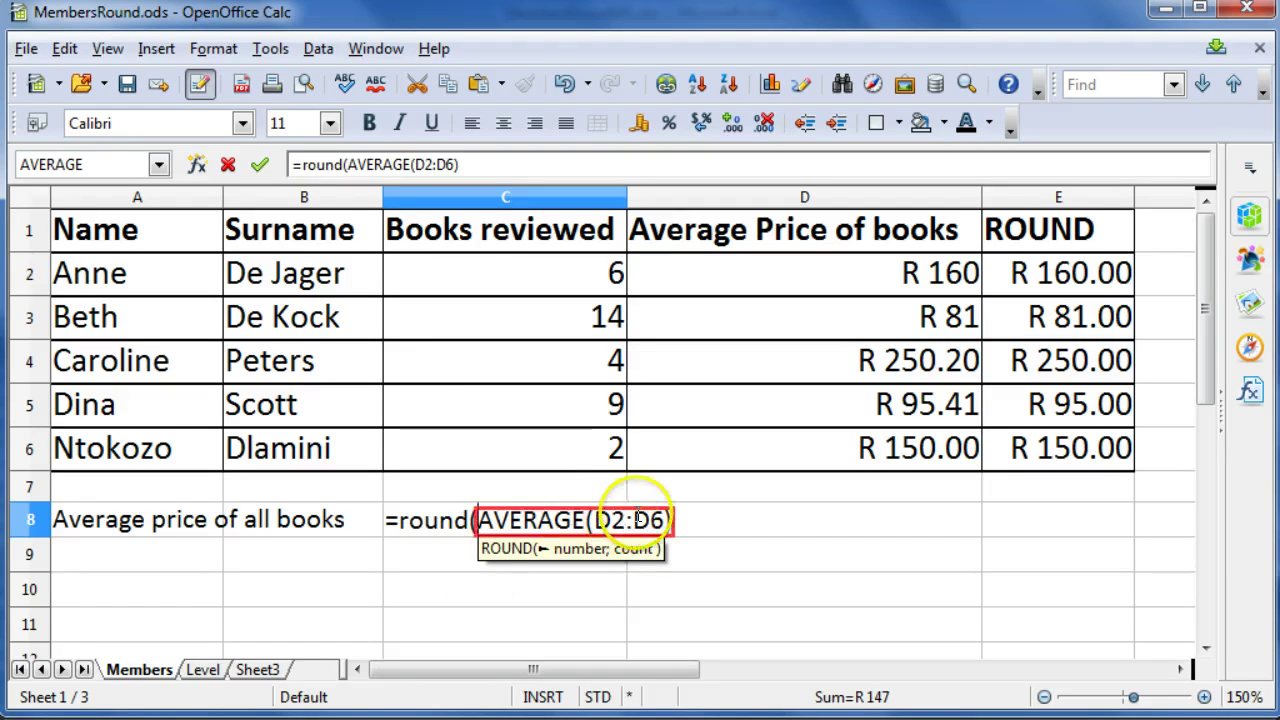
click(693, 516)
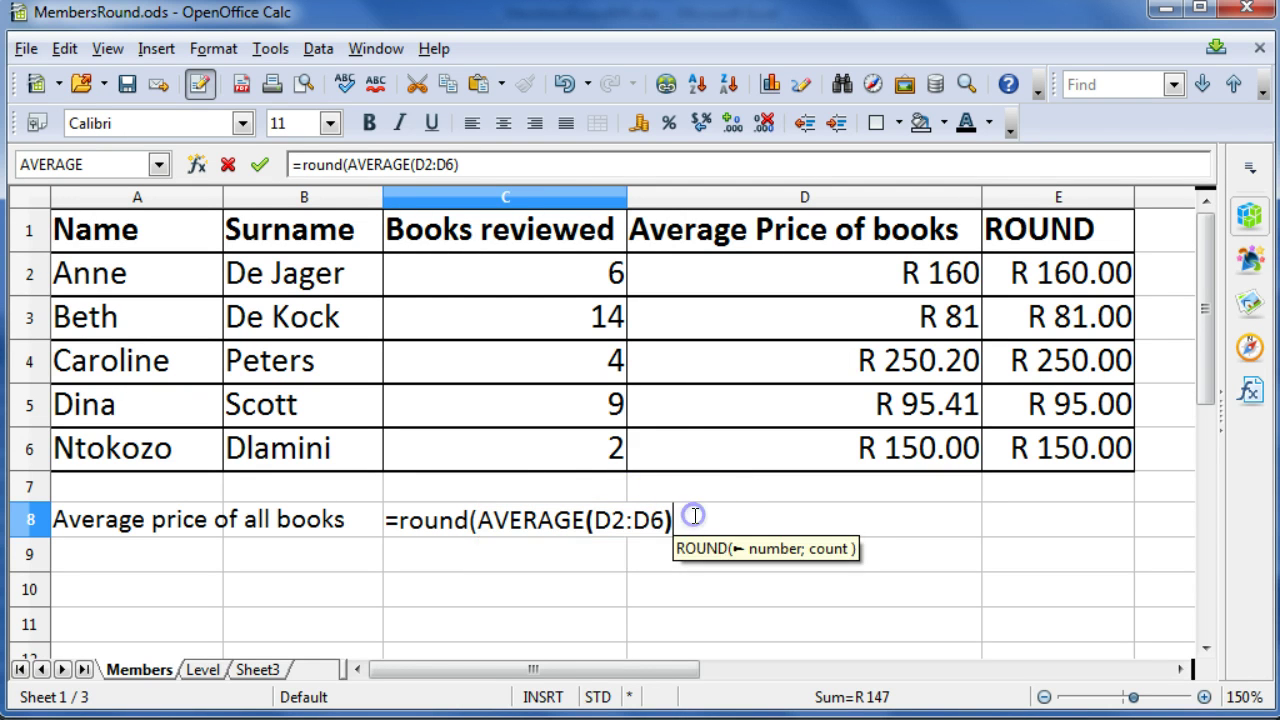
text(;)
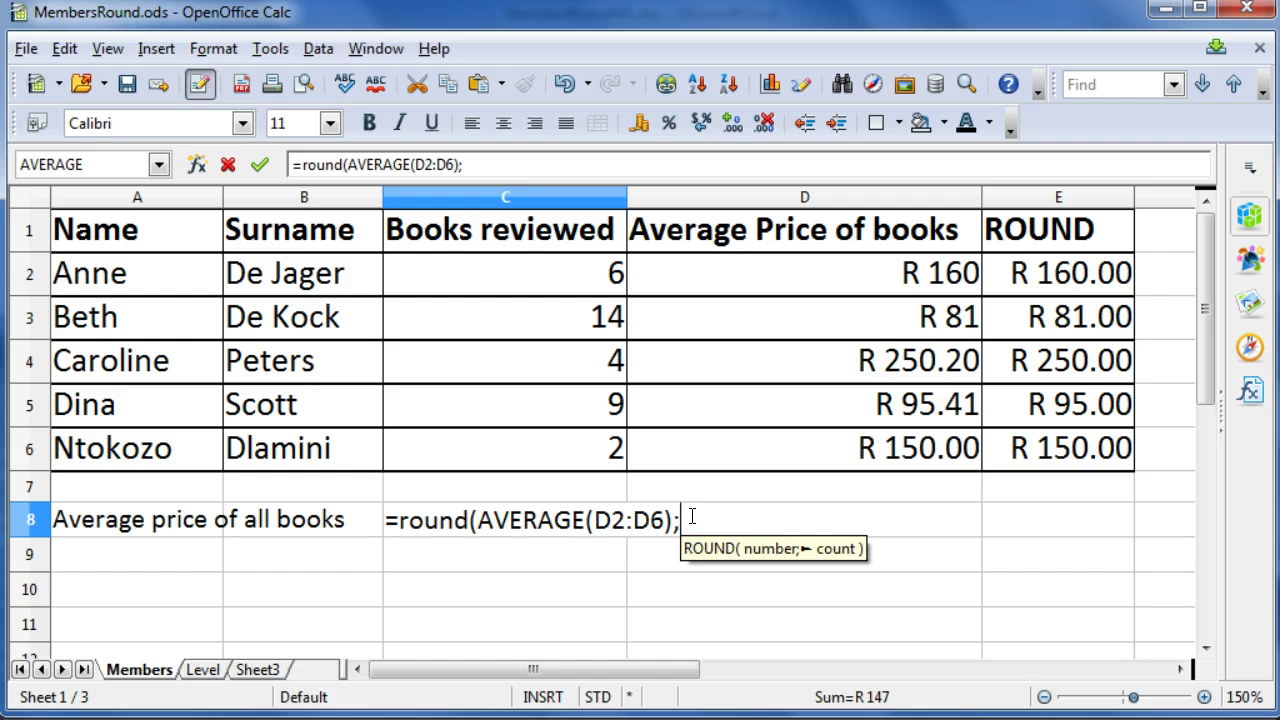
text(2)
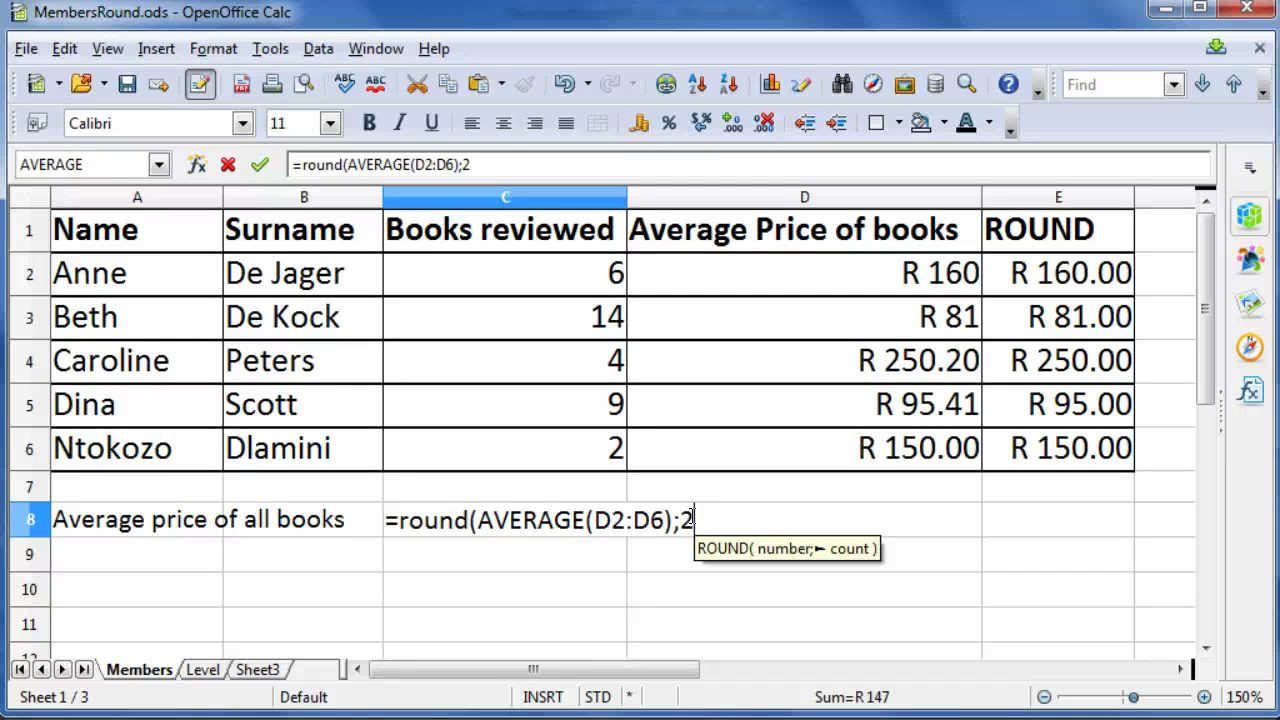
text())
key(Return)
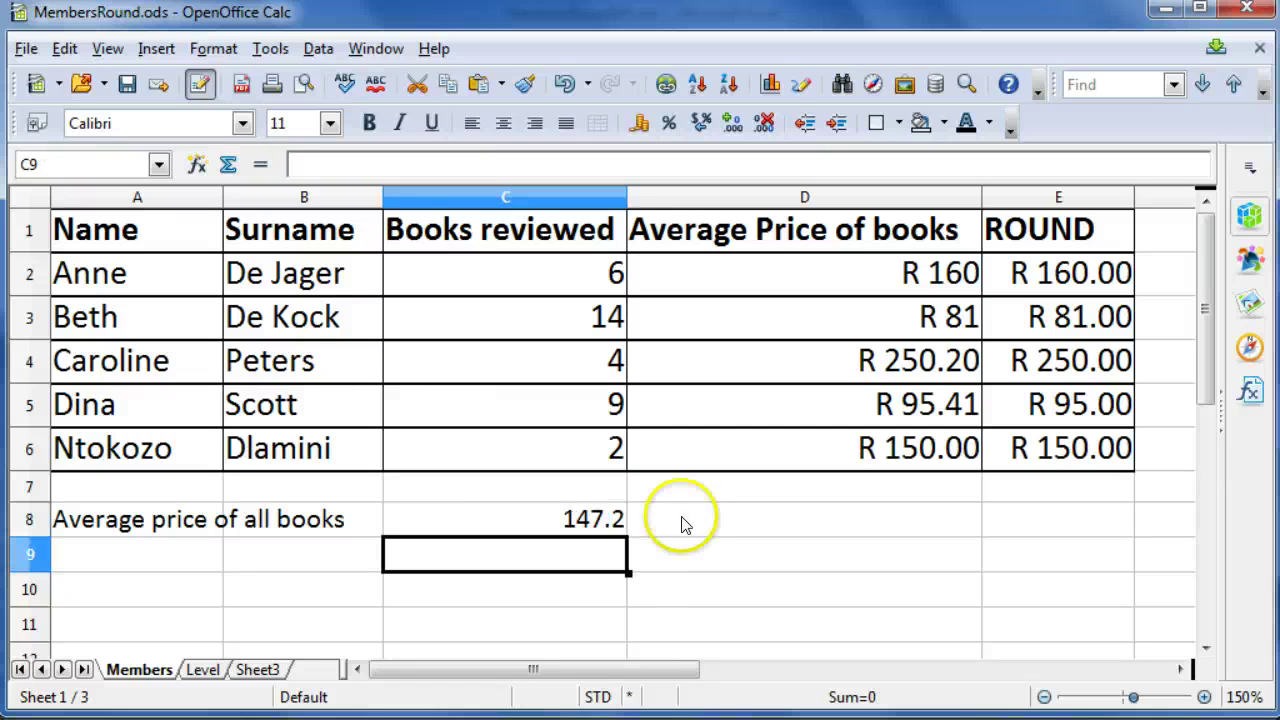
Step: Try ROUNDUP in place of ROUND in the C8 formula, and restore the original function name
click(592, 527)
double_click(592, 527)
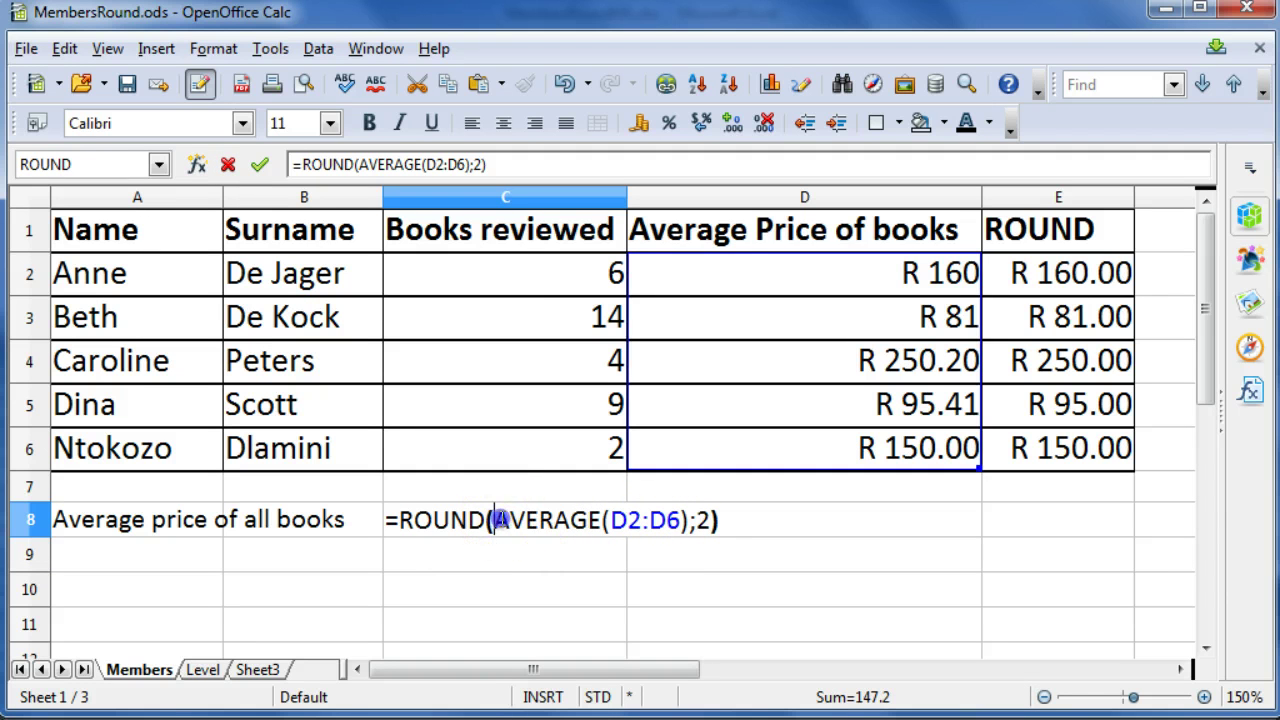
drag(491, 520, 687, 527)
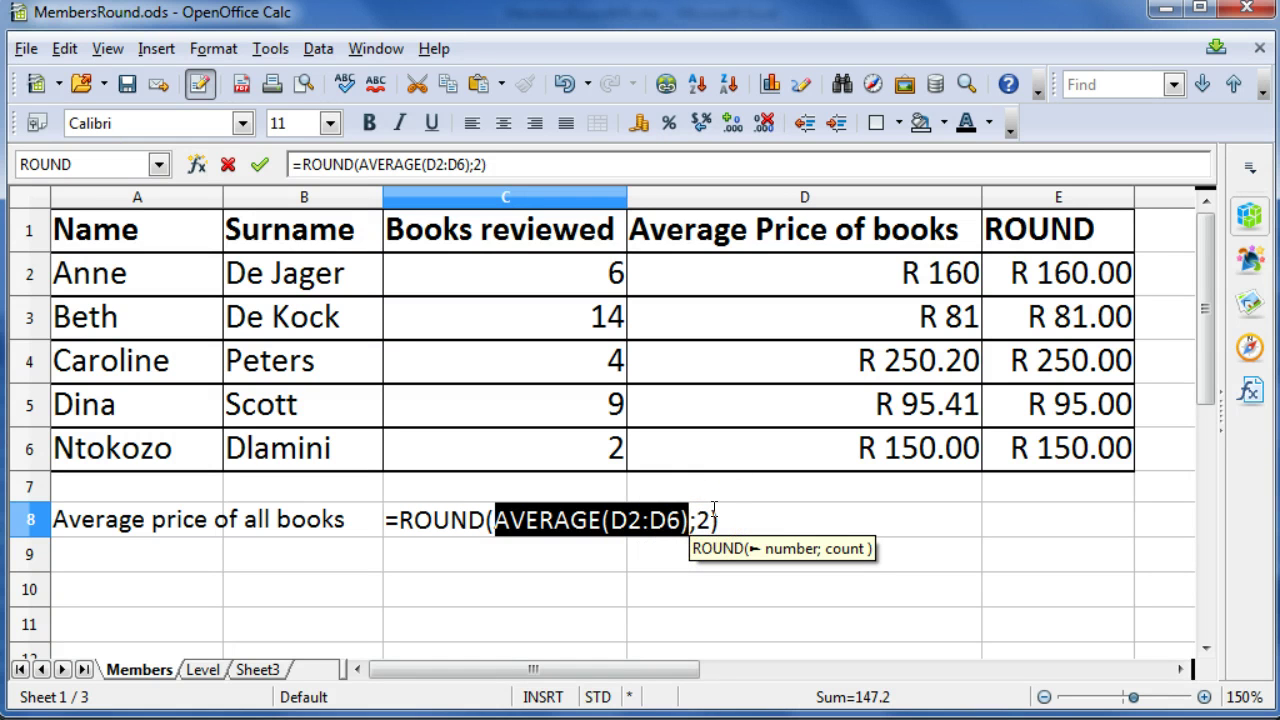
click(481, 521)
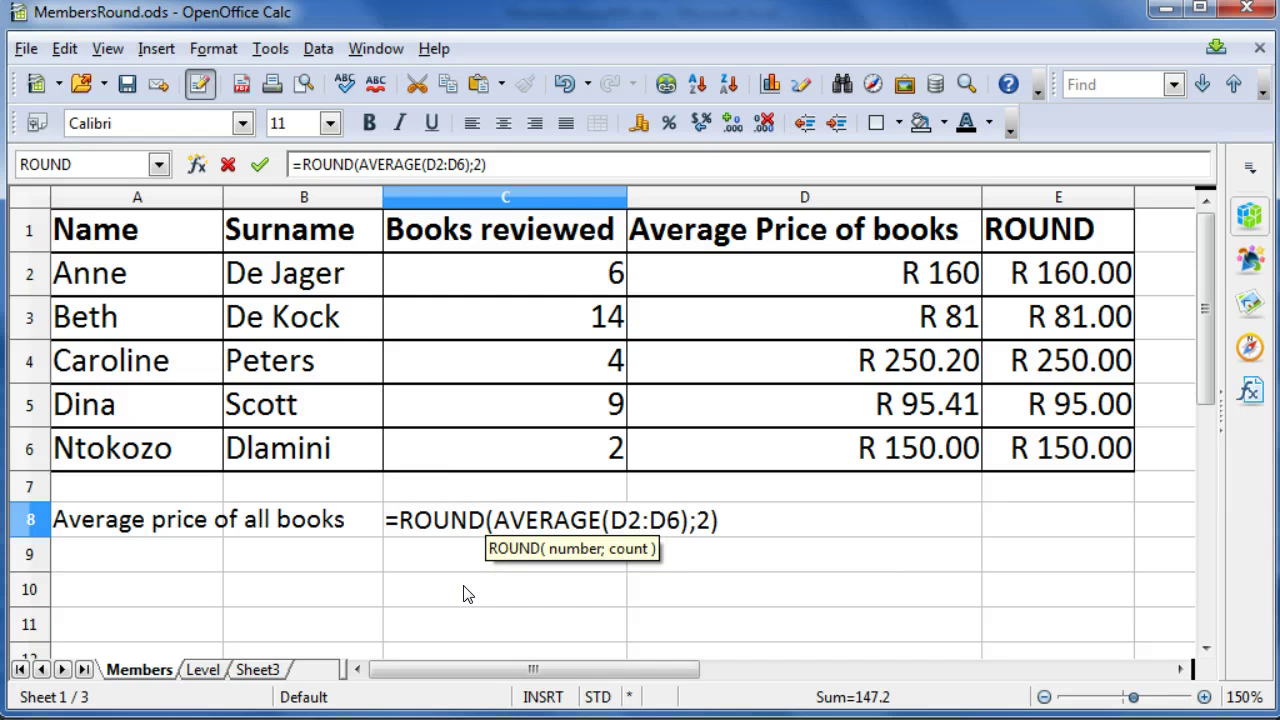
text(UP)
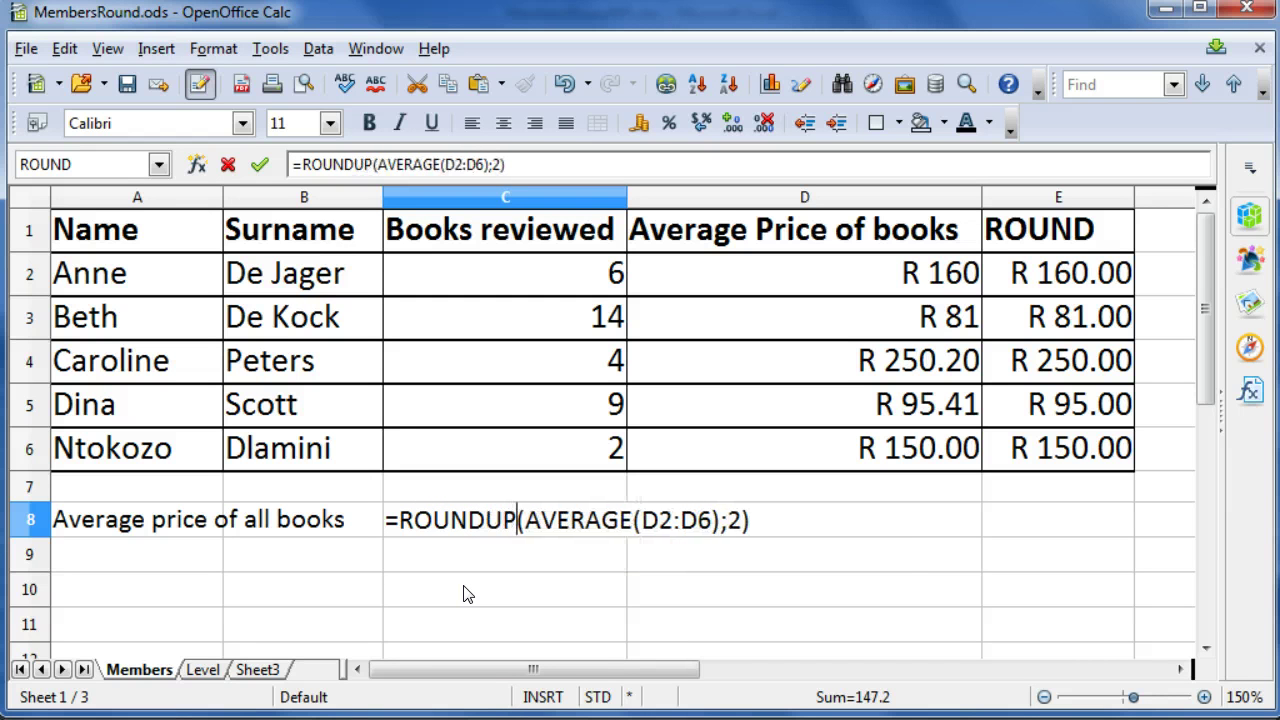
key(BackSpace)
key(BackSpace)
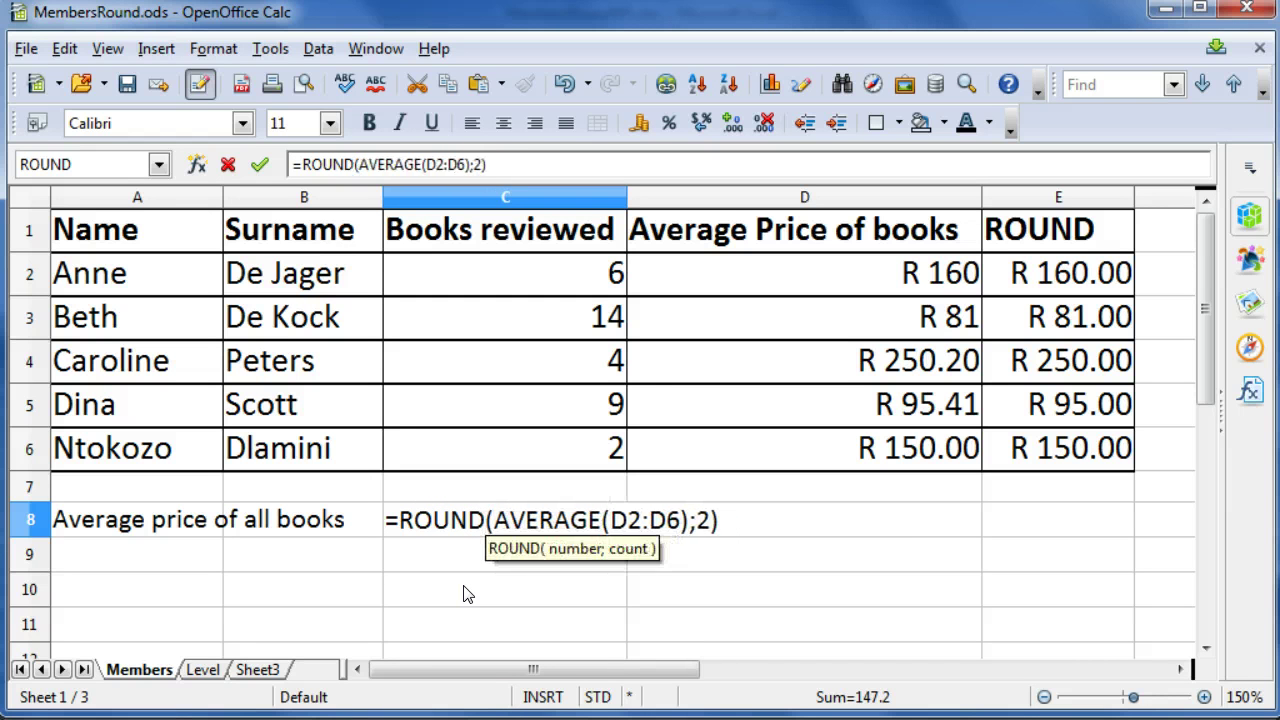
Step: Change the outer function in the C8 formula to ROUNDDOWN, giving =ROUNDDOWN(AVERAGE(D2:D6);2)
text(DD)
key(BackSpace)
text(OW)
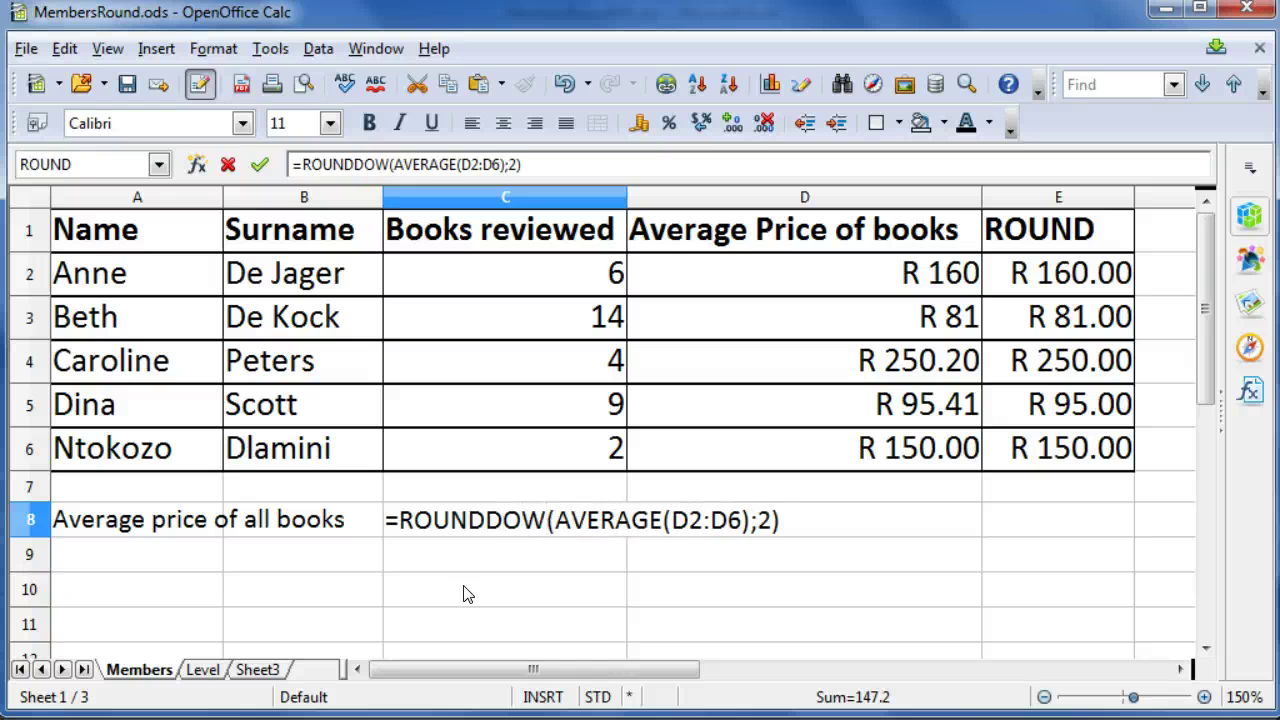
text(N)
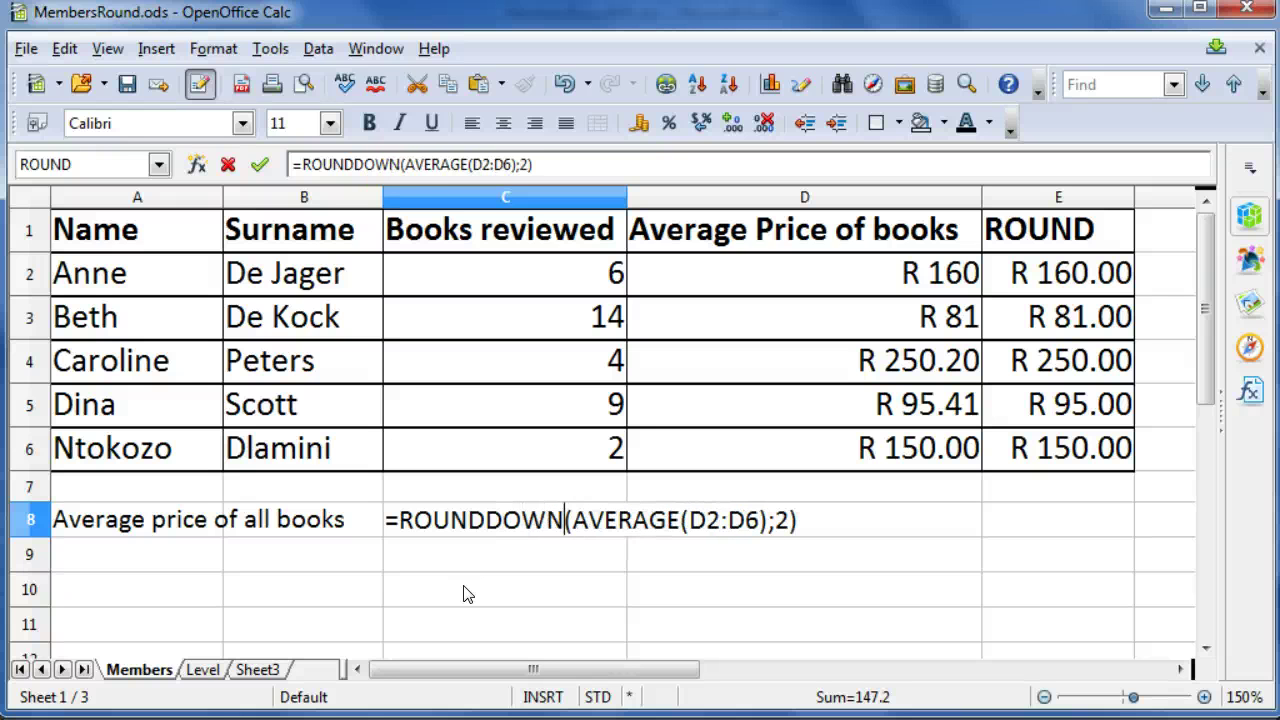